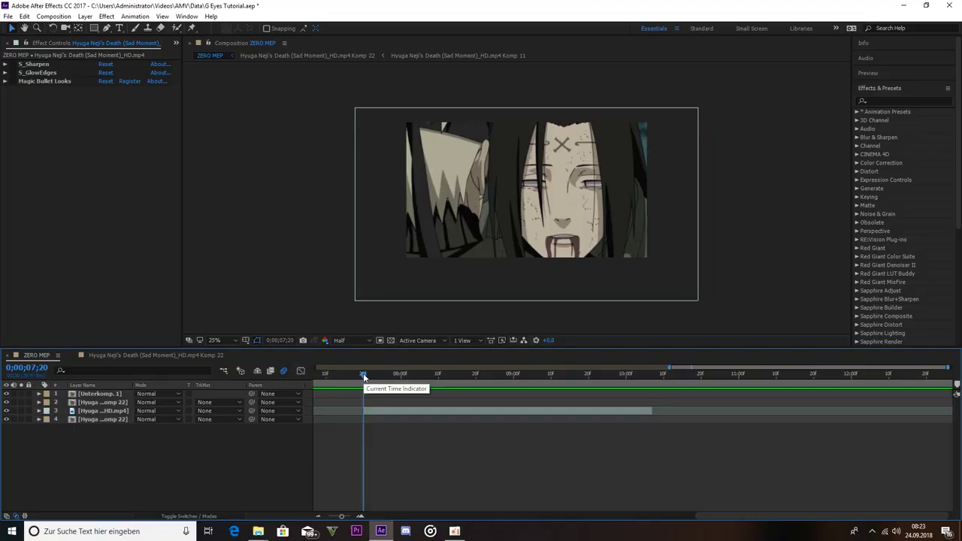
Select the Neji clip layer, preview it, and return to frame 7;20
left_click(377, 411)
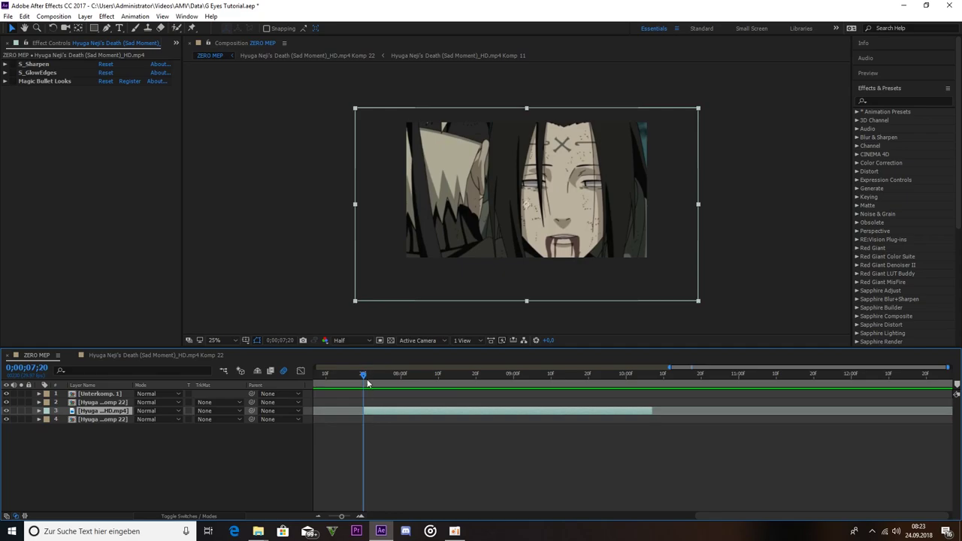
key("space")
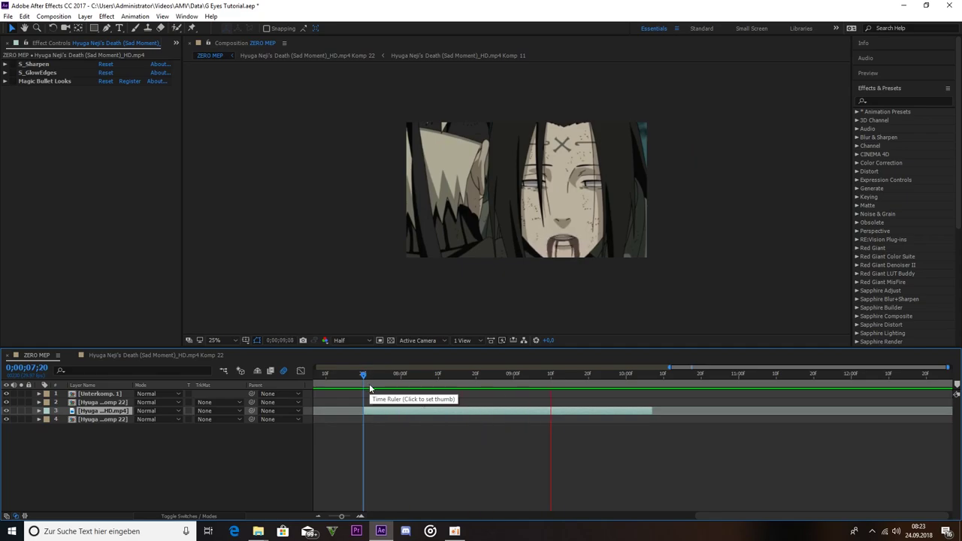
key("space")
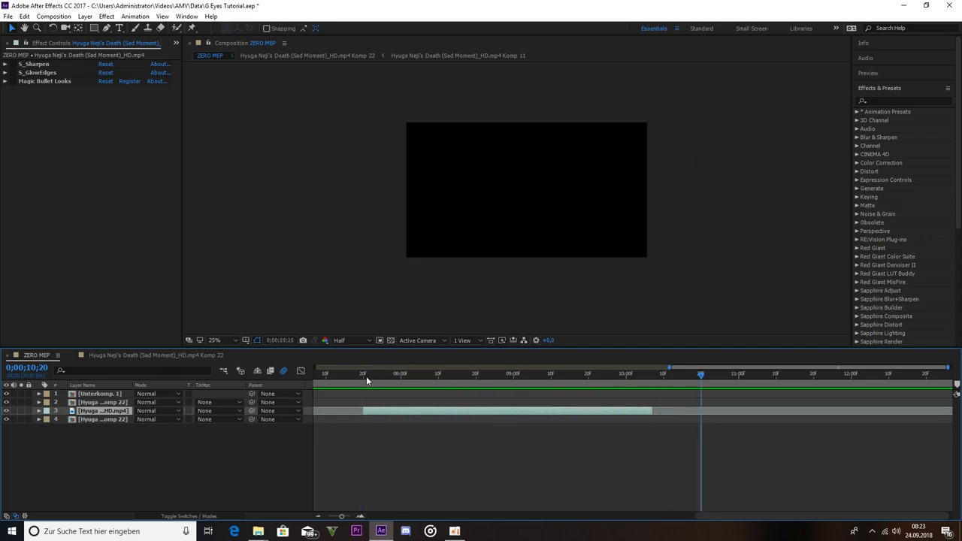
left_click(366, 375)
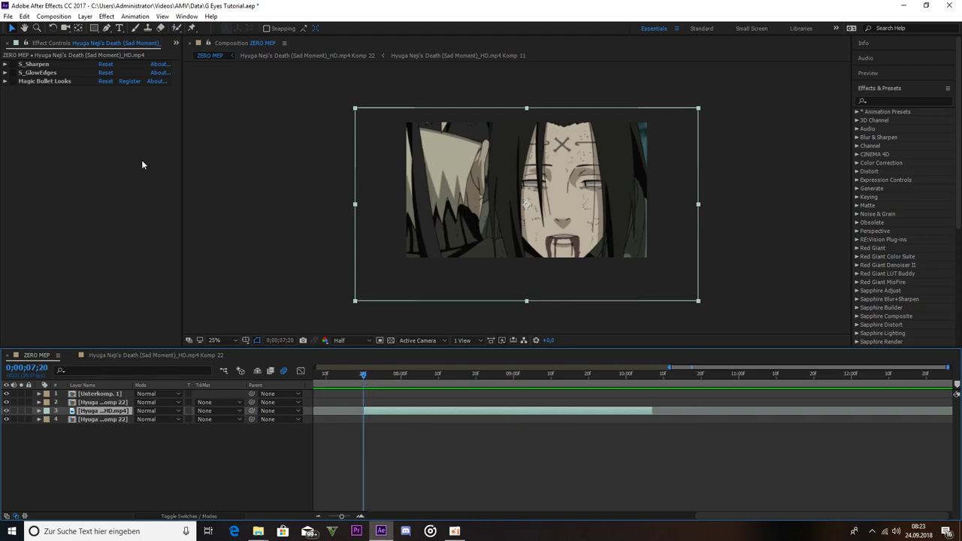
Turn on the S_Sharpen, S_GlowEdges and Magic Bullet Looks effects on the clip
left_click(11, 63)
left_click(11, 72)
left_click(11, 81)
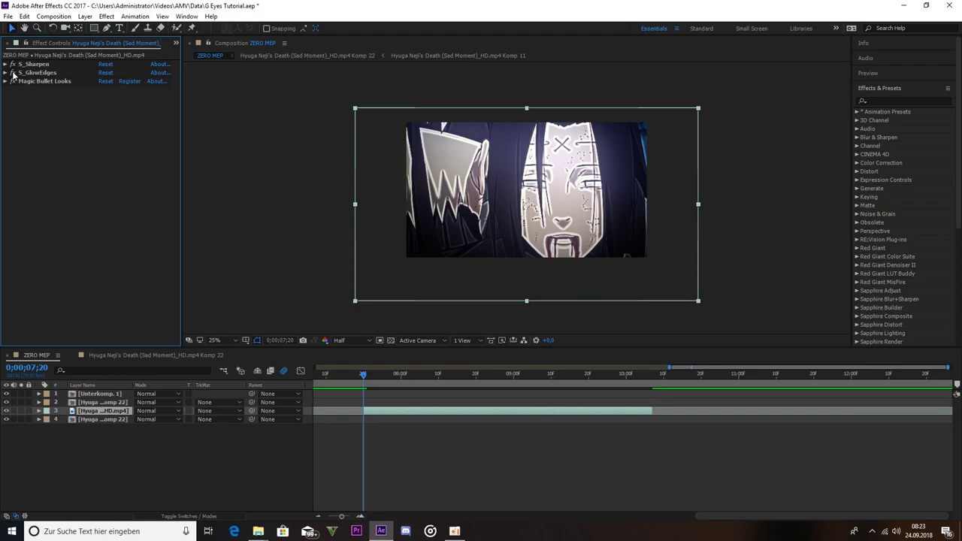
right_click(381, 410)
Pre-compose the Neji layer into 'Comp 1', moving all attributes into it
left_click(419, 319)
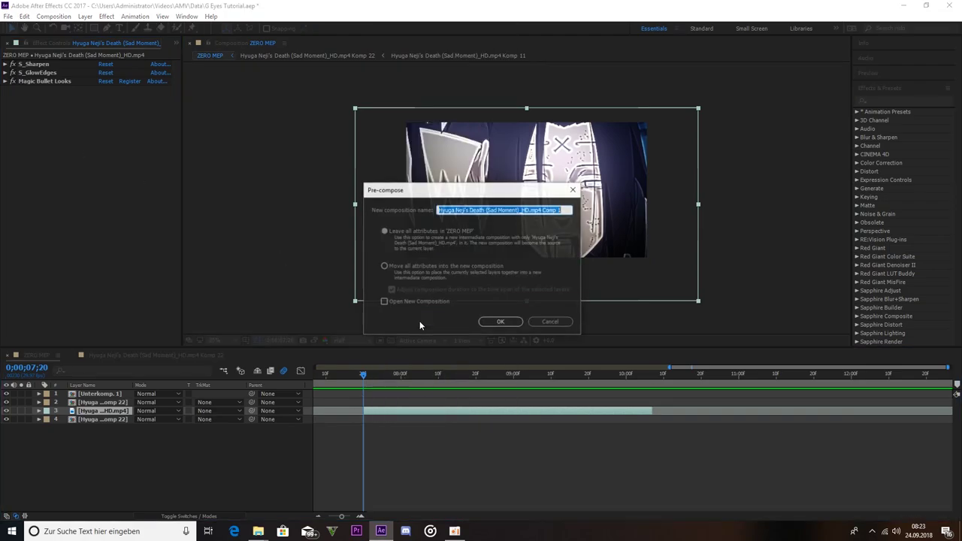
left_click(381, 267)
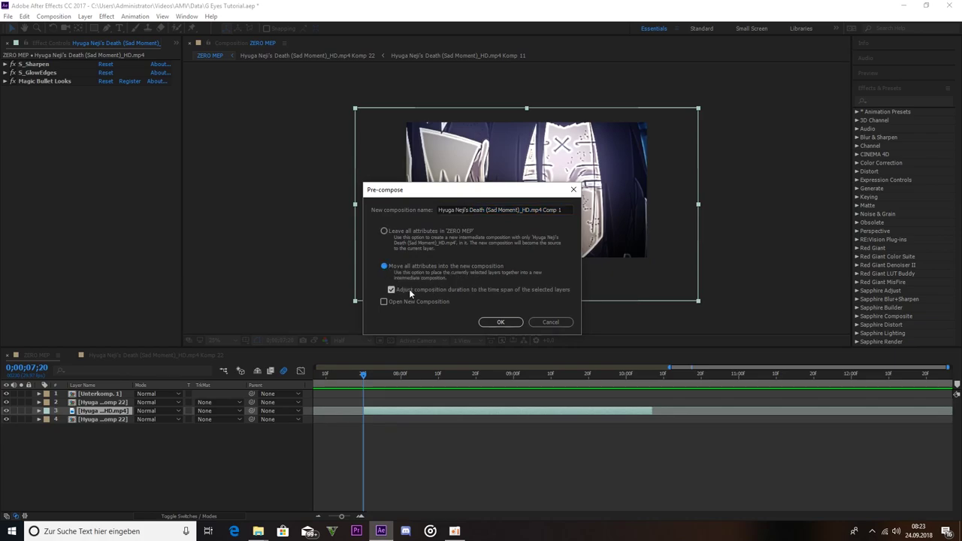
left_click(501, 323)
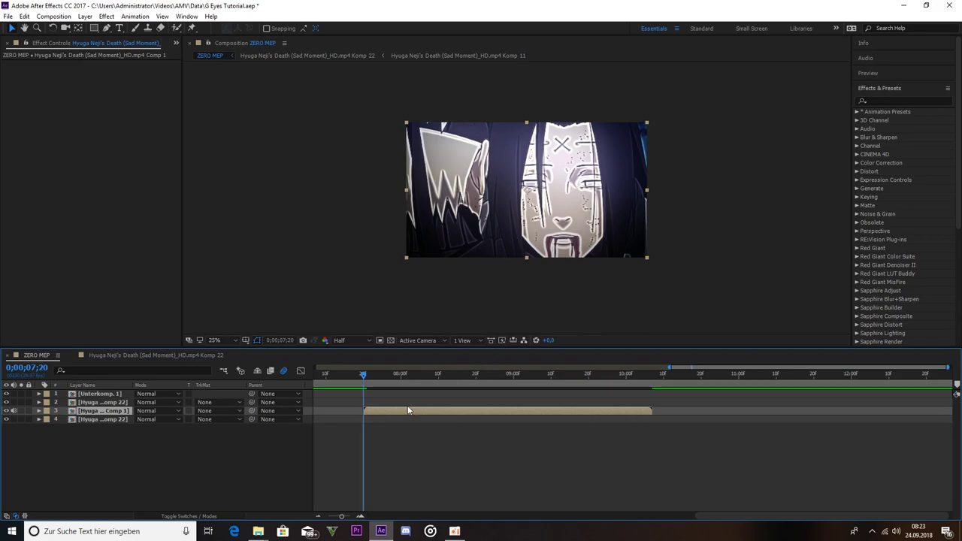
scroll(508, 215, "up", 1)
scroll(496, 188, "up", 1)
scroll(488, 169, "up", 1)
scroll(487, 163, "up", 1)
scroll(523, 179, "down", 2)
Duplicate the 'Comp 1' precomp layer with Ctrl+D
right_click(436, 411)
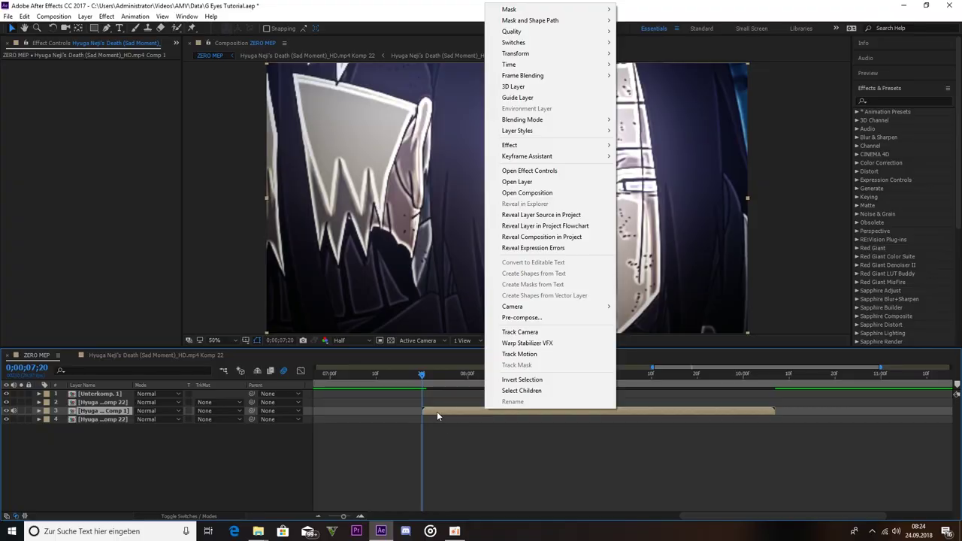
left_click(451, 471)
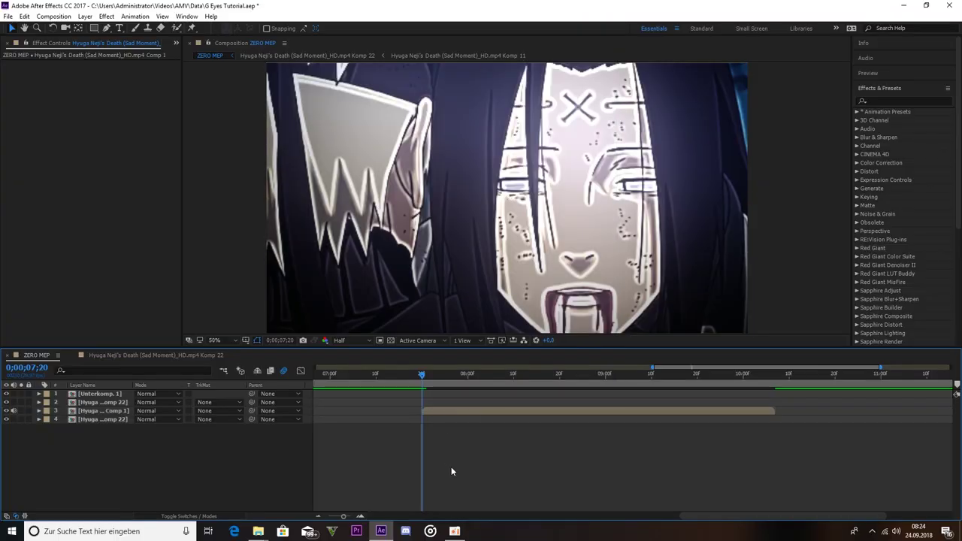
left_click(451, 413)
key("ctrl+d")
Scrub the timeline and switch the viewer resolution from Half to Full
left_click_drag(428, 376, 424, 380)
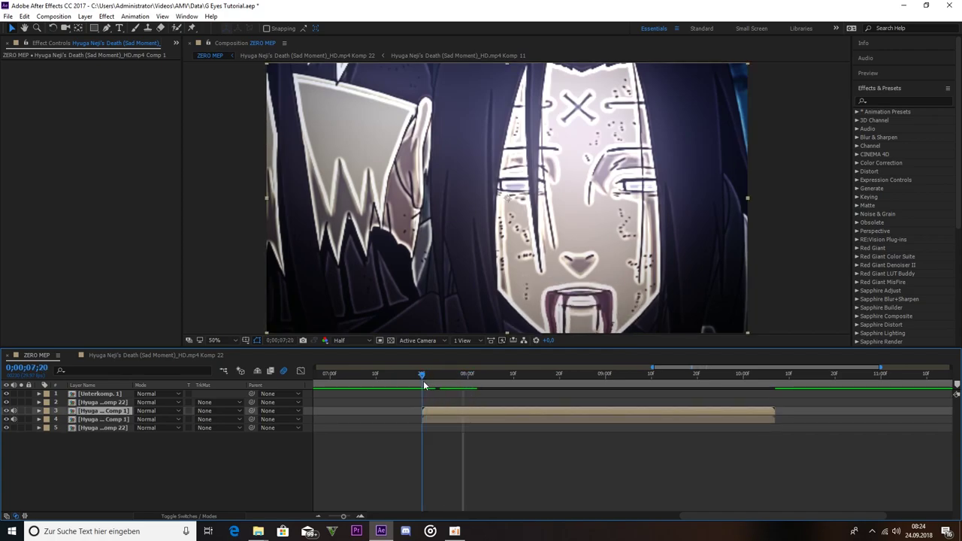
left_click(342, 341)
left_click(355, 366)
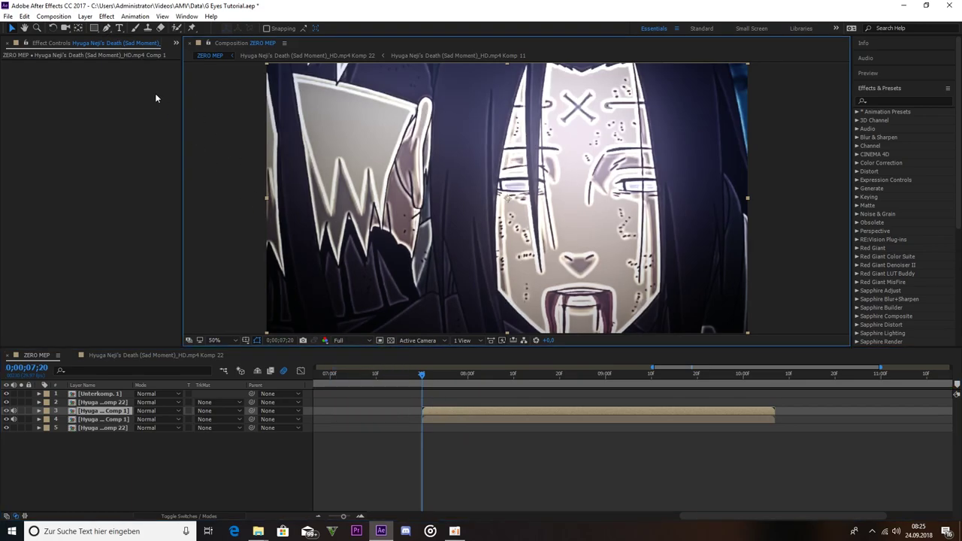
With the Pen tool, zoom in and trace a mask along the first eye
left_click(107, 28)
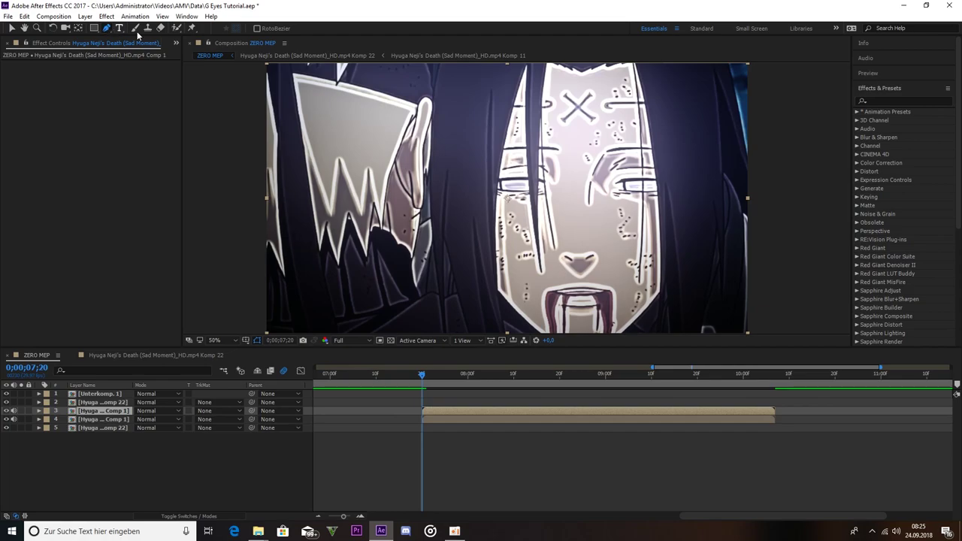
scroll(565, 131, "up", 3)
left_click(564, 125)
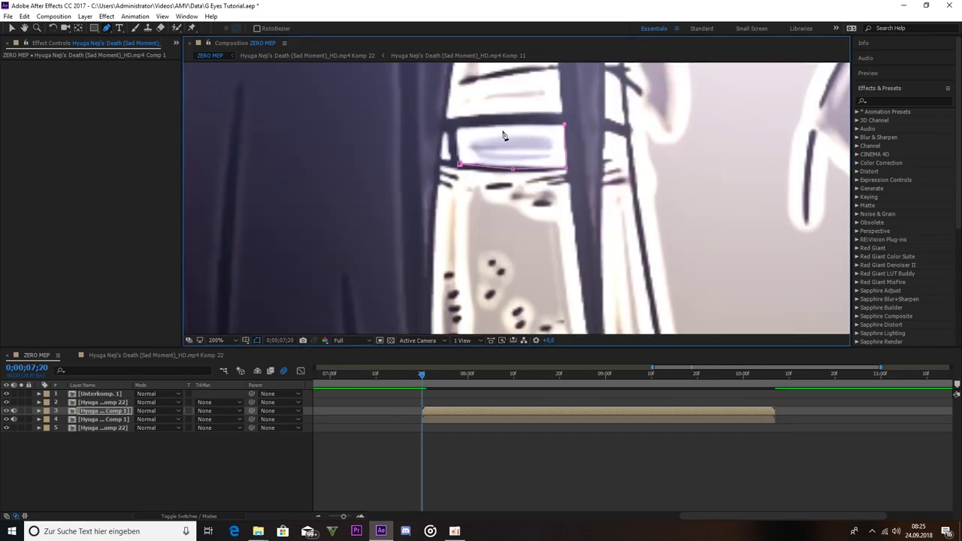
left_click(480, 125)
Pan to the other eye and draw a closed mask around it
left_click_drag(614, 175, 558, 194)
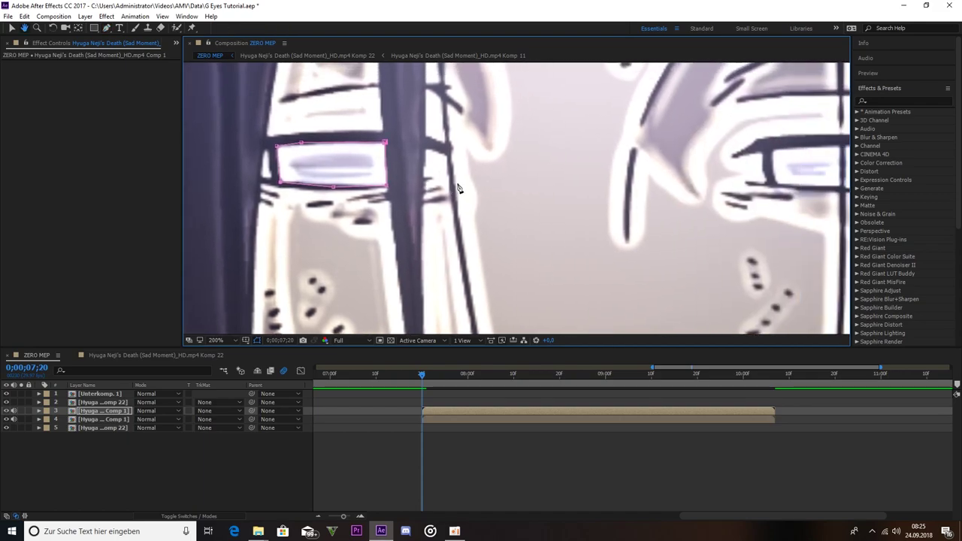
left_click(557, 183)
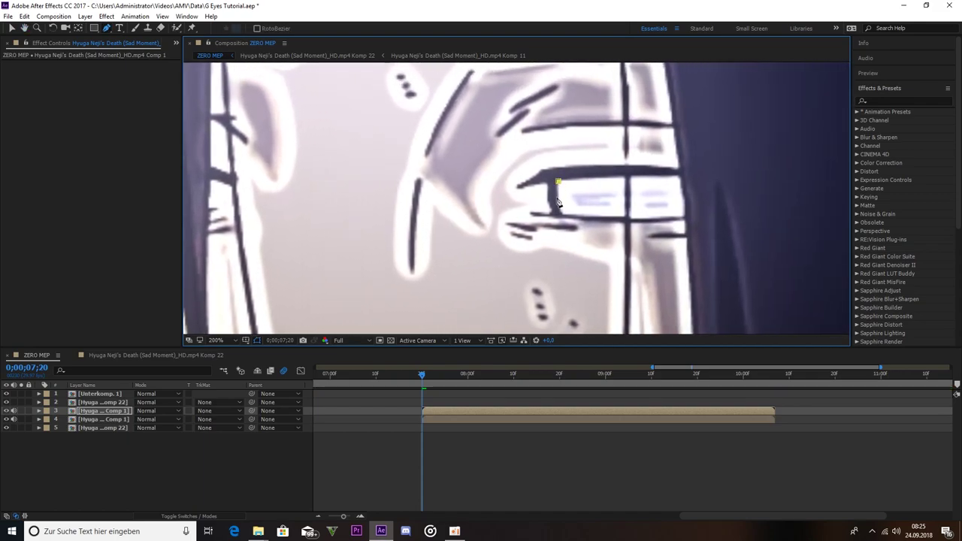
left_click(560, 214)
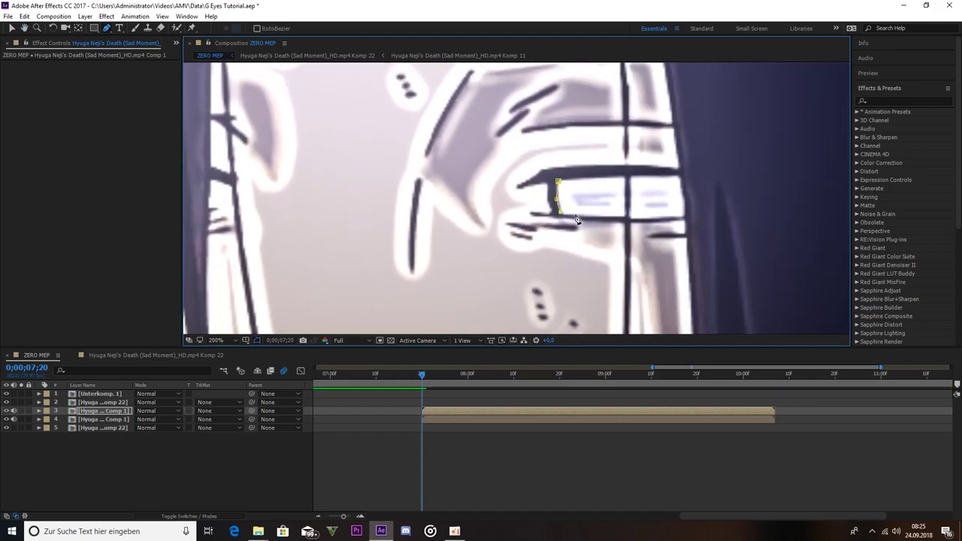
left_click(629, 219)
left_click(687, 218)
left_click(682, 177)
left_click(577, 176)
Zoom back out and move to a later frame to check the eye masks
scroll(577, 204, "down", 2)
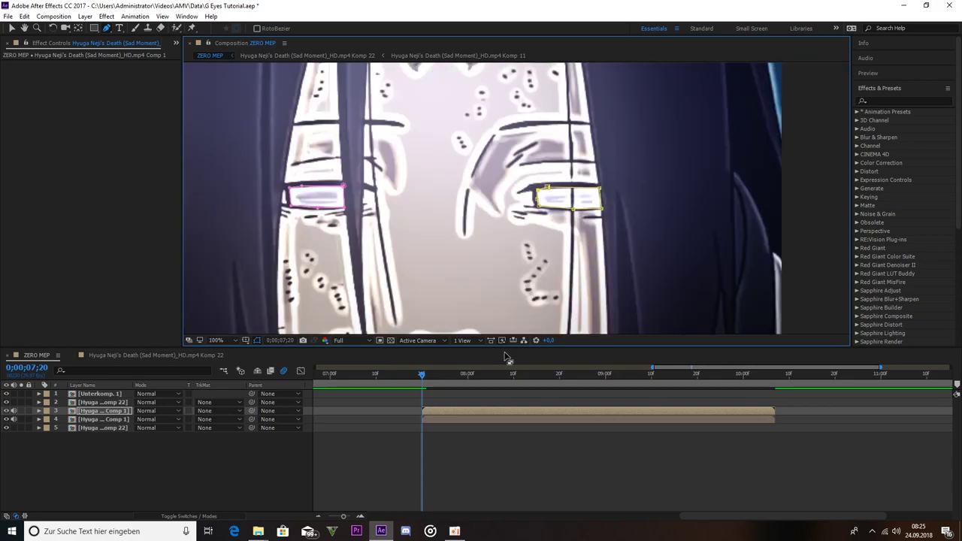
mouse_move(448, 379)
left_mouse_down()
mouse_move(603, 392)
mouse_move(685, 383)
left_mouse_up()
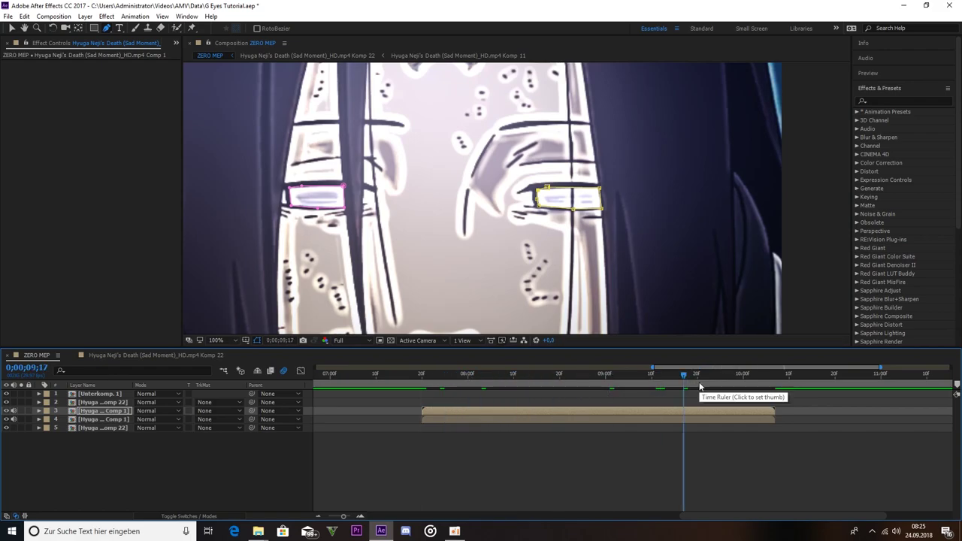
left_click(735, 381)
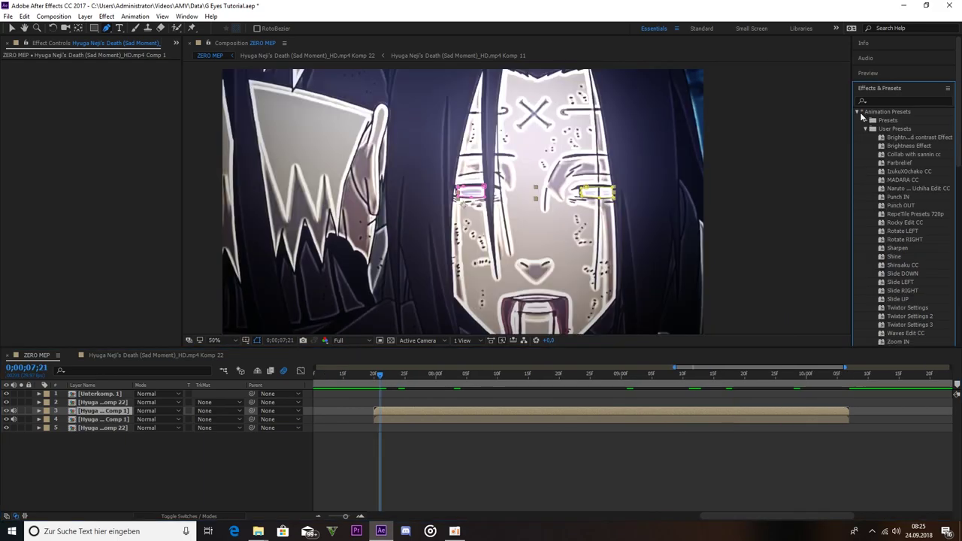
Apply the Trapcode Shine effect to the masked eye layer
left_click(858, 112)
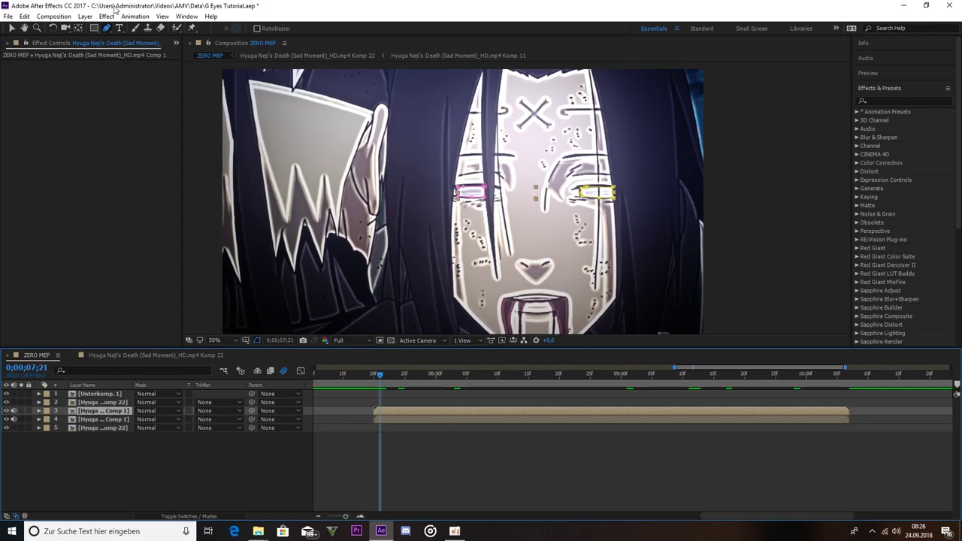
left_click(107, 15)
left_click(107, 17)
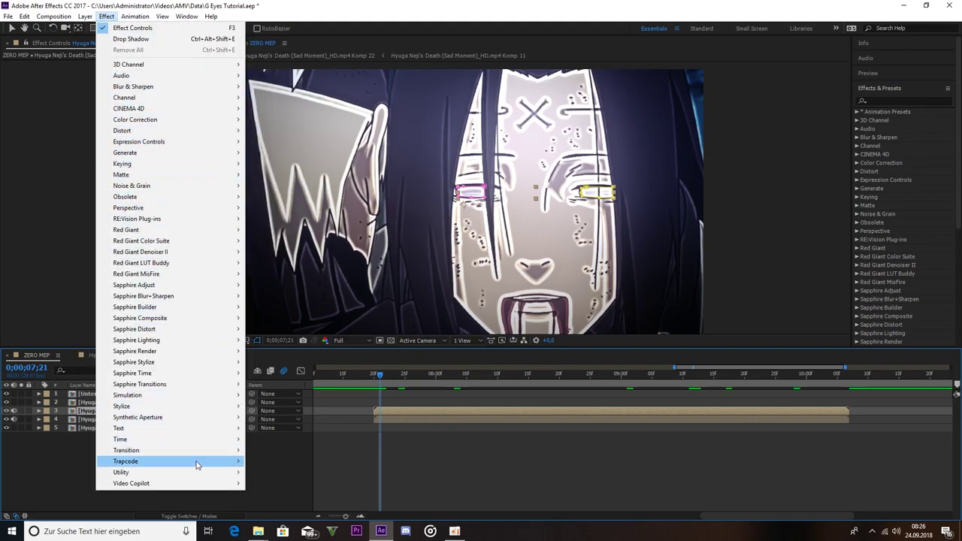
mouse_move(126, 461)
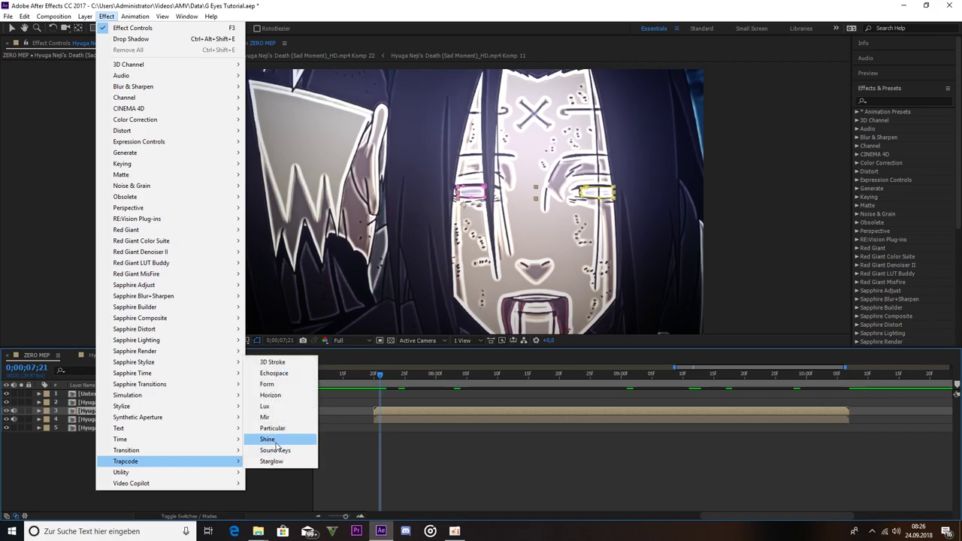
left_click(268, 439)
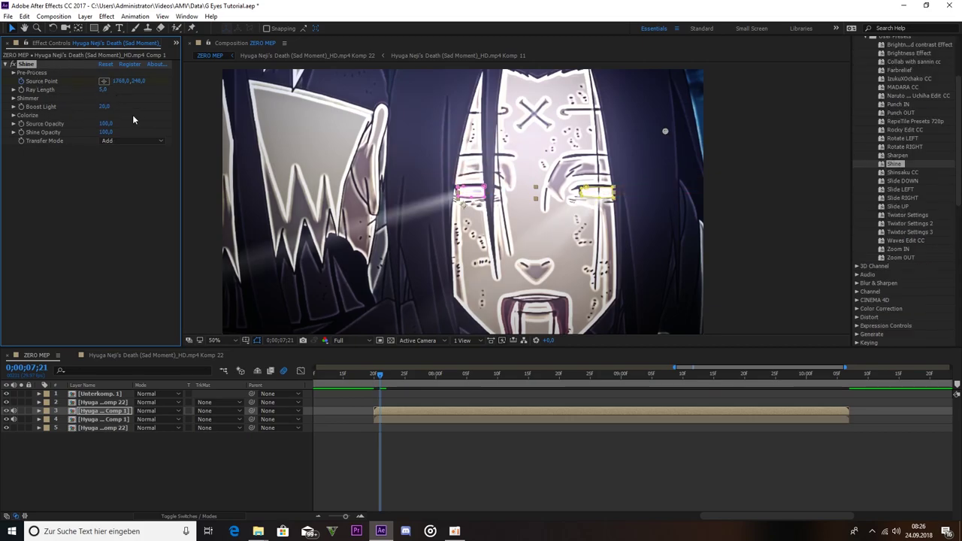
Try Shine's Fire colorize, then undo back to 3-Color Gradient for white rays
left_click(12, 115)
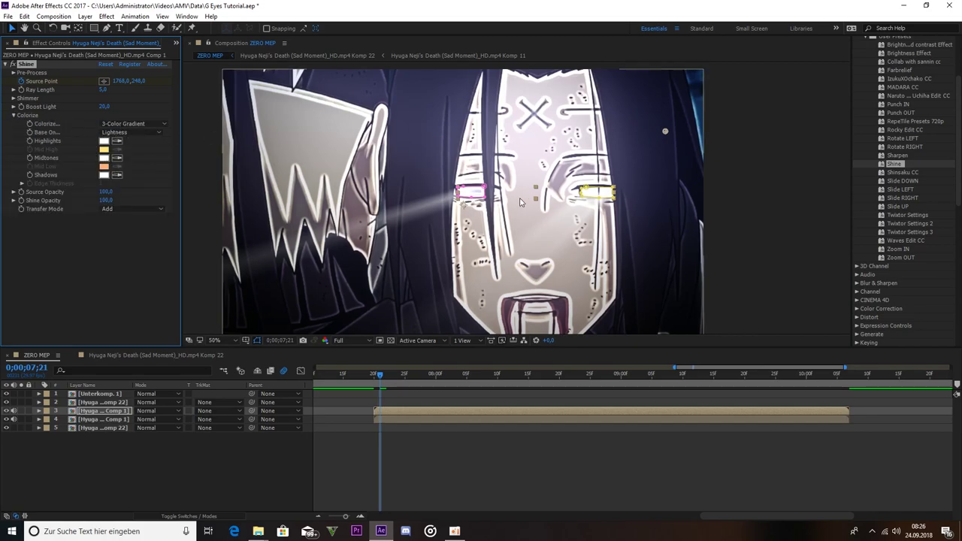
left_click(140, 123)
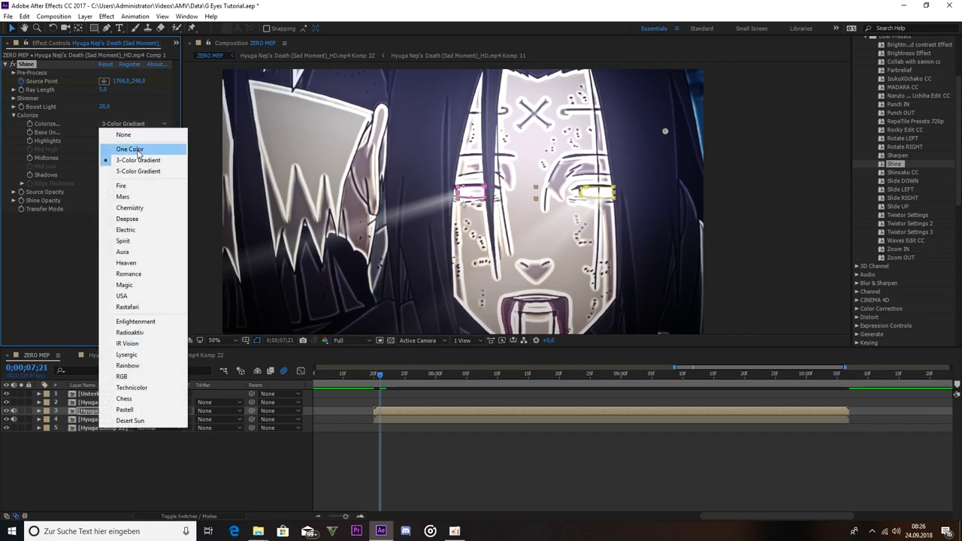
left_click(140, 187)
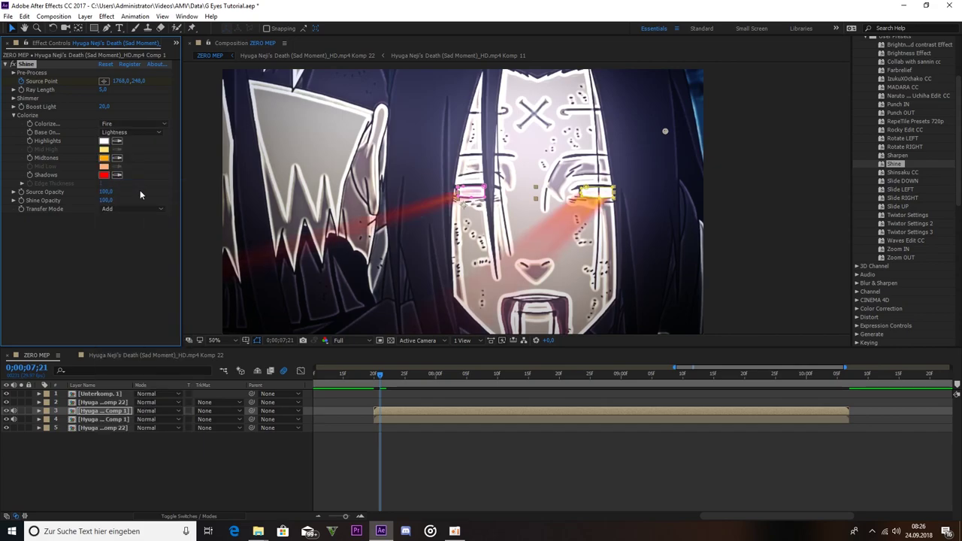
key("ctrl+z")
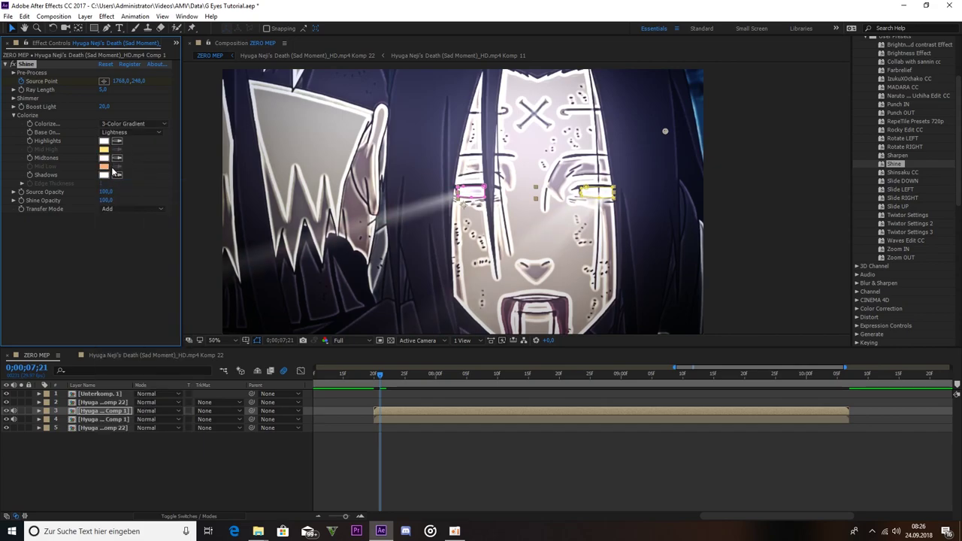
scroll(526, 207, "down", 2)
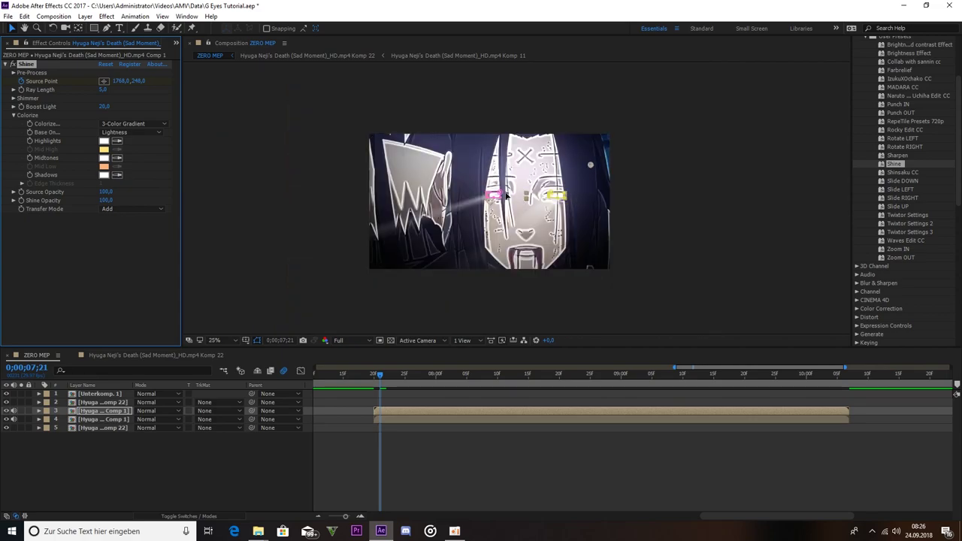
scroll(515, 197, "up", 2)
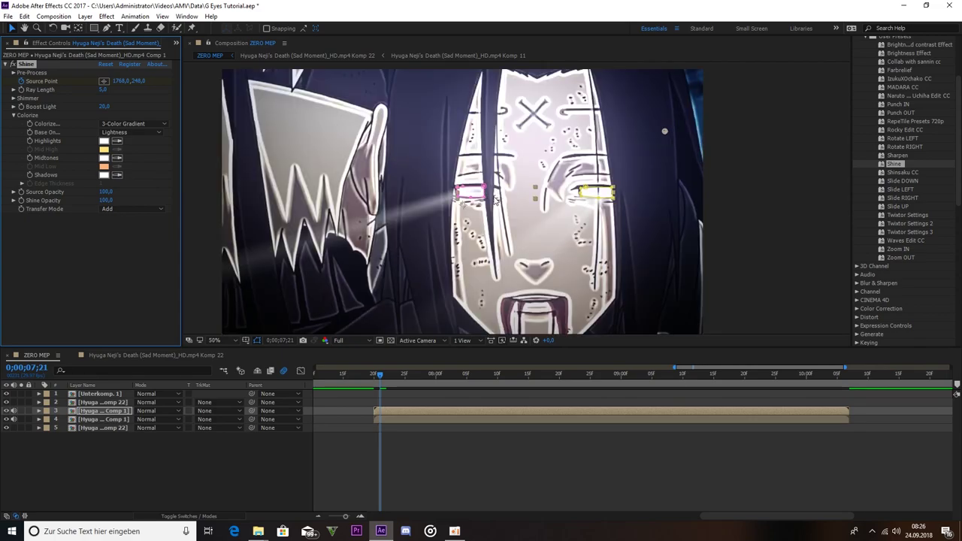
scroll(495, 197, "down", 2)
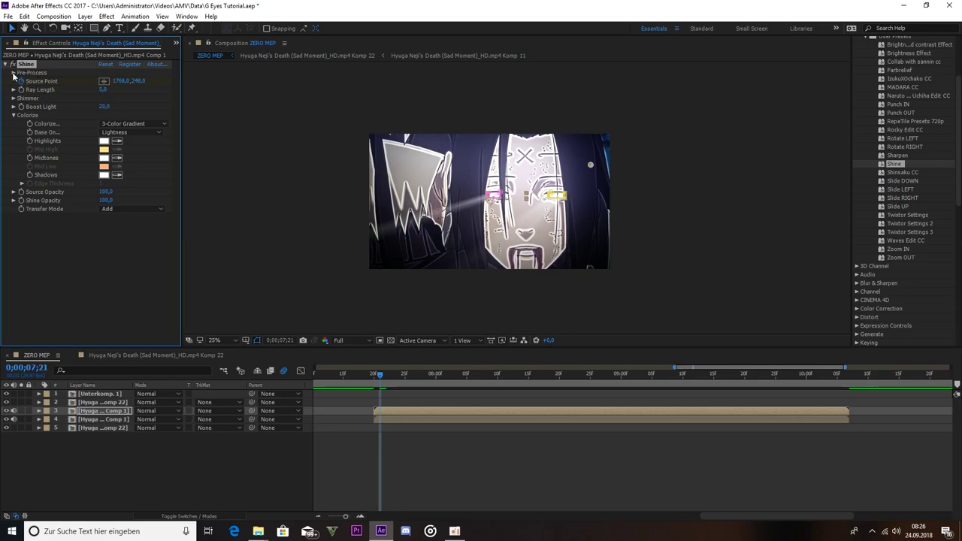
left_click(13, 116)
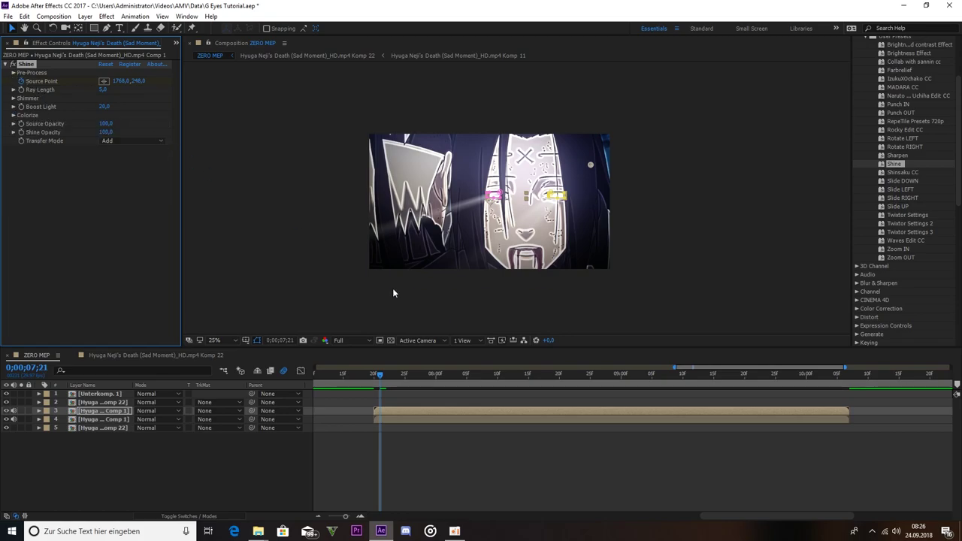
At frame 7;20, drag Shine's source point left of the face to about 852,248
left_click_drag(379, 381, 373, 381)
scroll(511, 202, "up", 2)
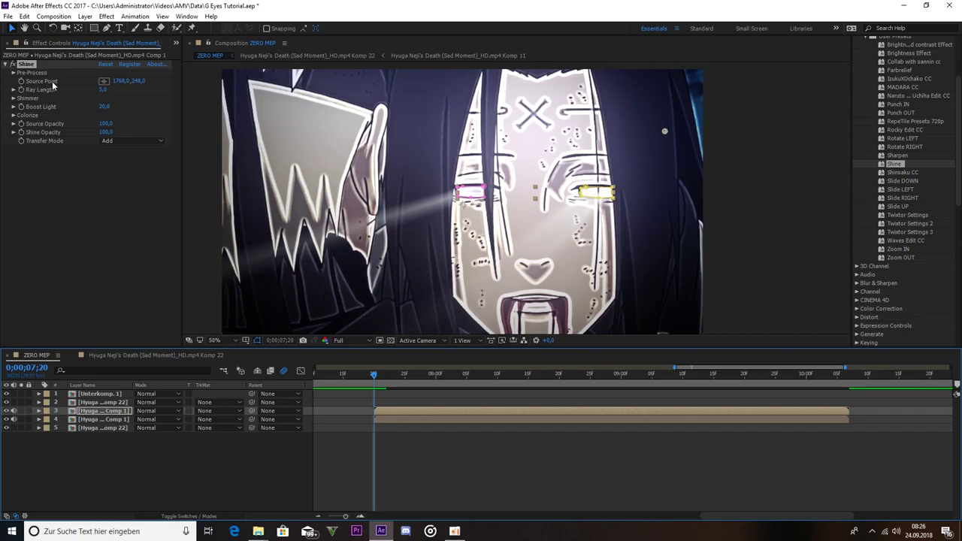
mouse_move(665, 132)
left_mouse_down()
mouse_move(541, 119)
mouse_move(430, 139)
left_mouse_up()
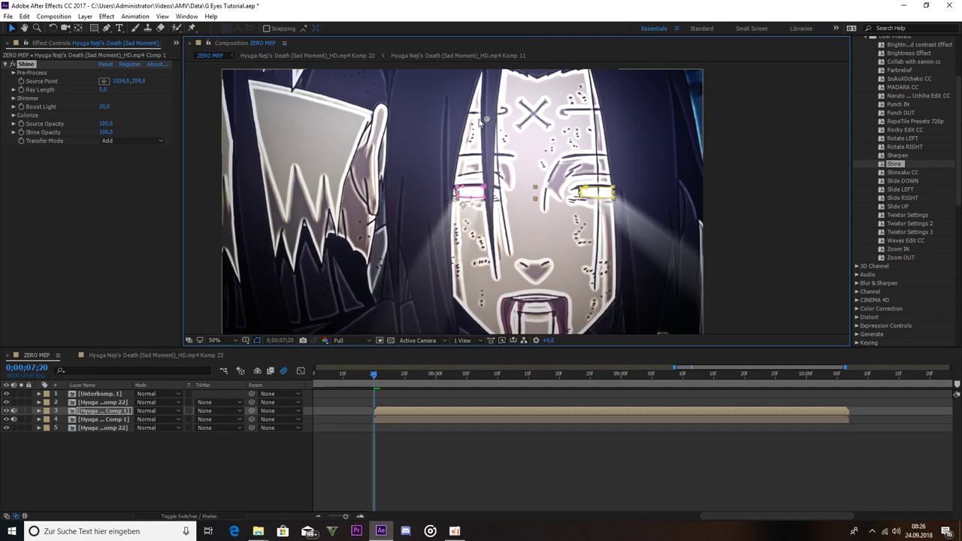
scroll(430, 144, "down", 2)
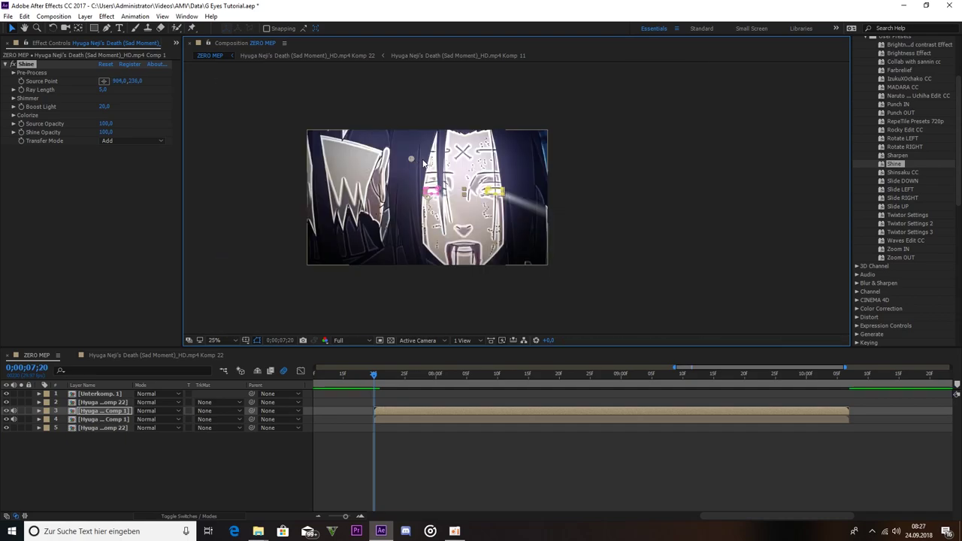
left_click_drag(484, 163, 519, 162)
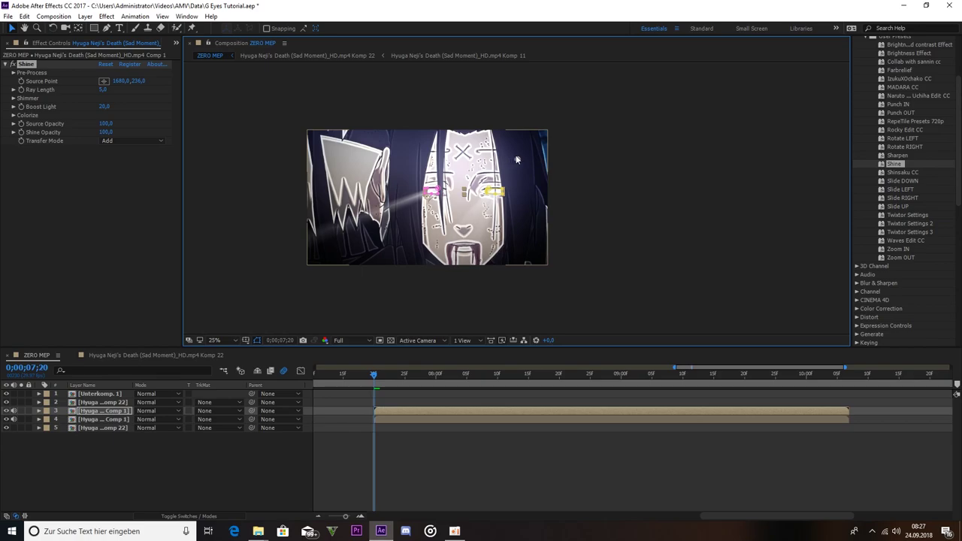
left_click_drag(516, 159, 415, 162)
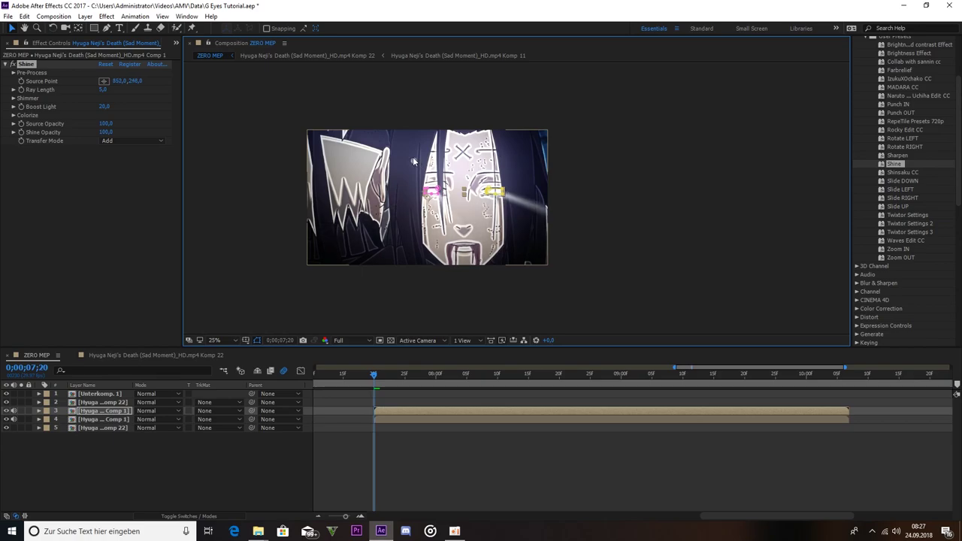
Keyframe the Source Point at 7;20, then move it upper right at 10;06
left_click(22, 88)
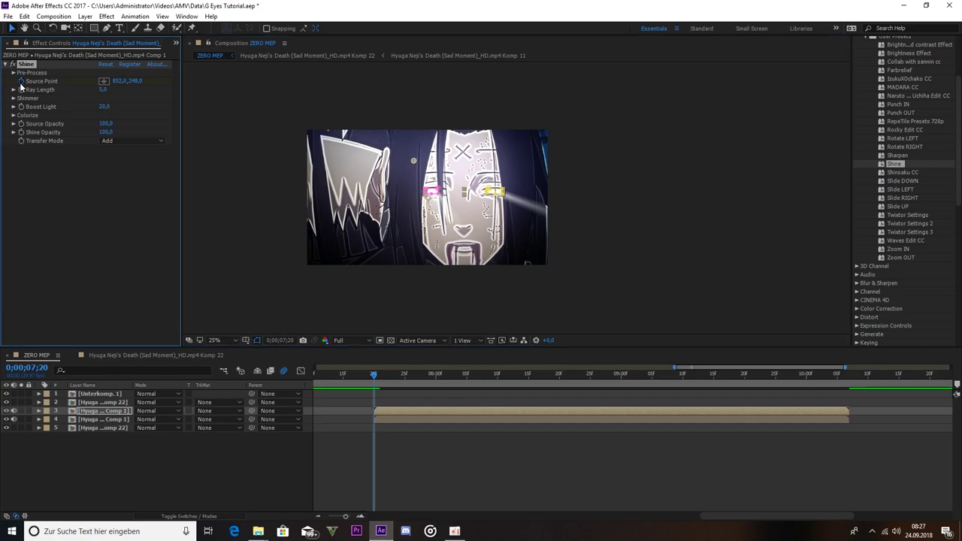
left_click_drag(399, 385, 844, 399)
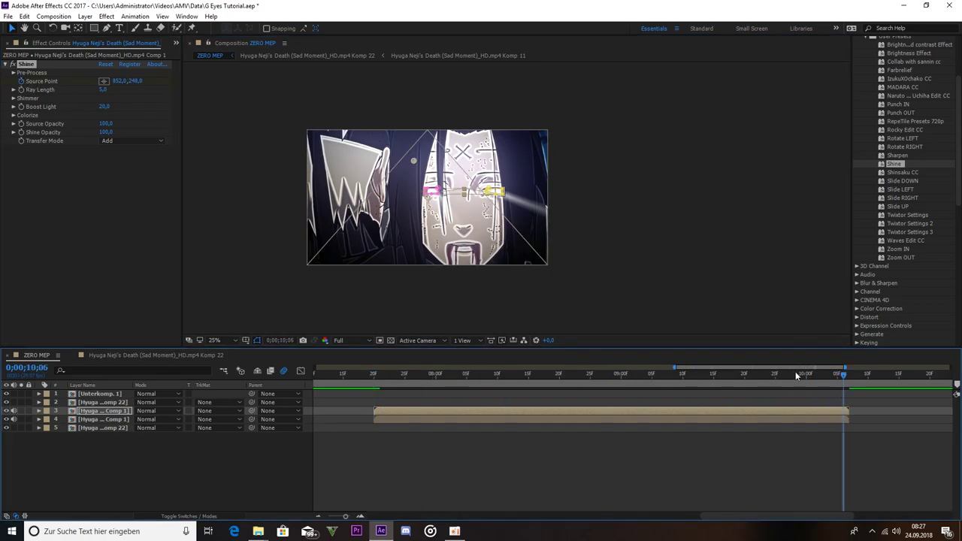
mouse_move(416, 162)
left_mouse_down()
mouse_move(508, 174)
mouse_move(508, 164)
left_mouse_up()
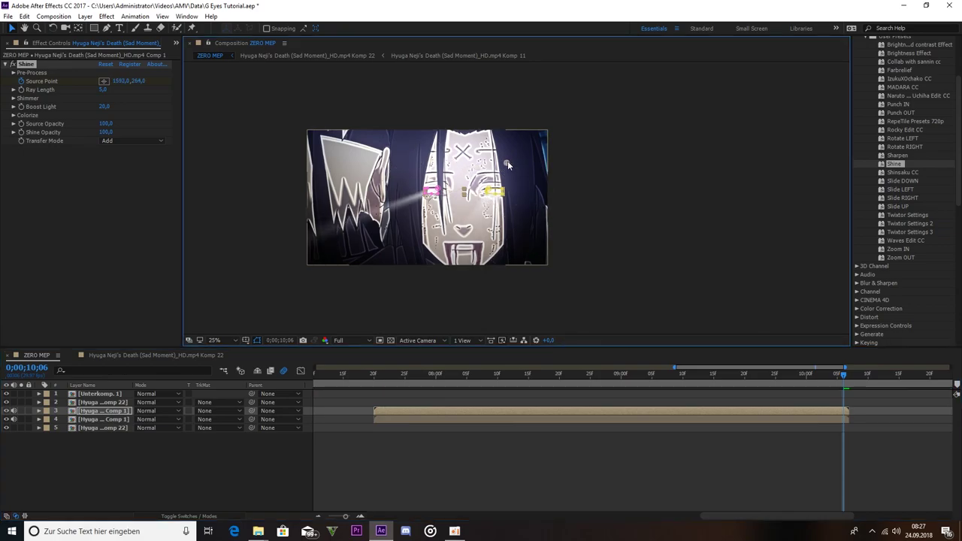
Return to 7;20 and preview the moving Shine light
left_click(374, 372)
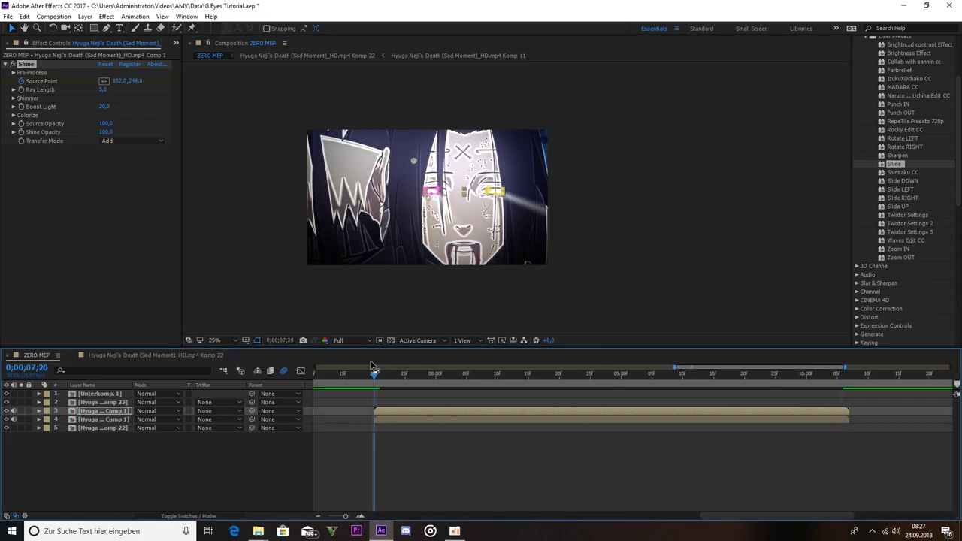
key("space")
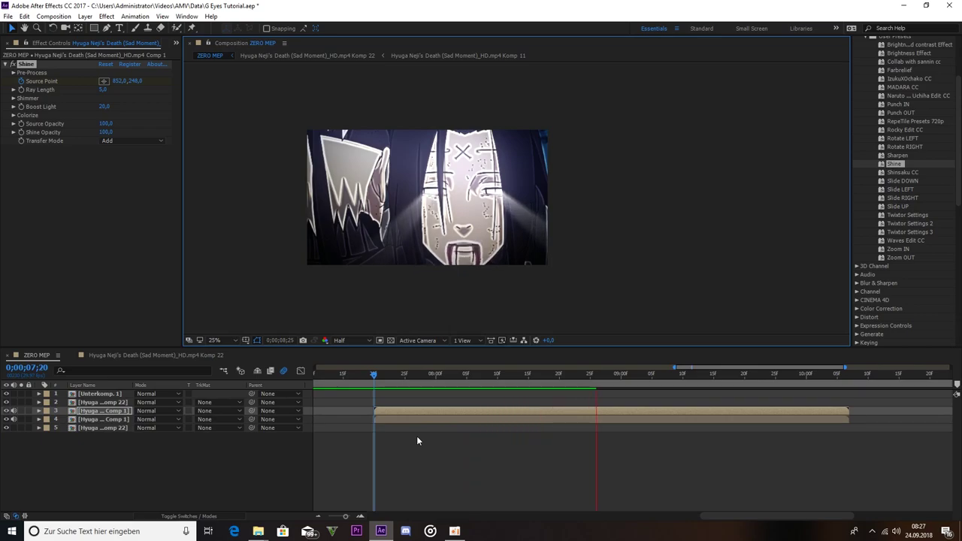
key("space")
key("minus")
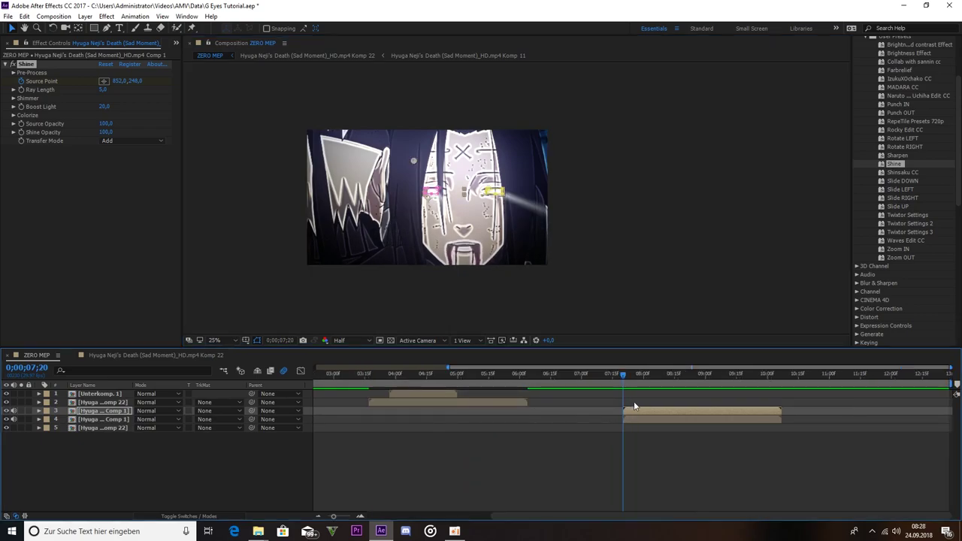
At 11;17, raise the Unterkomp. 1 layer's scale from 60% to 100%
left_click(421, 393)
scroll(859, 475, "up", 5)
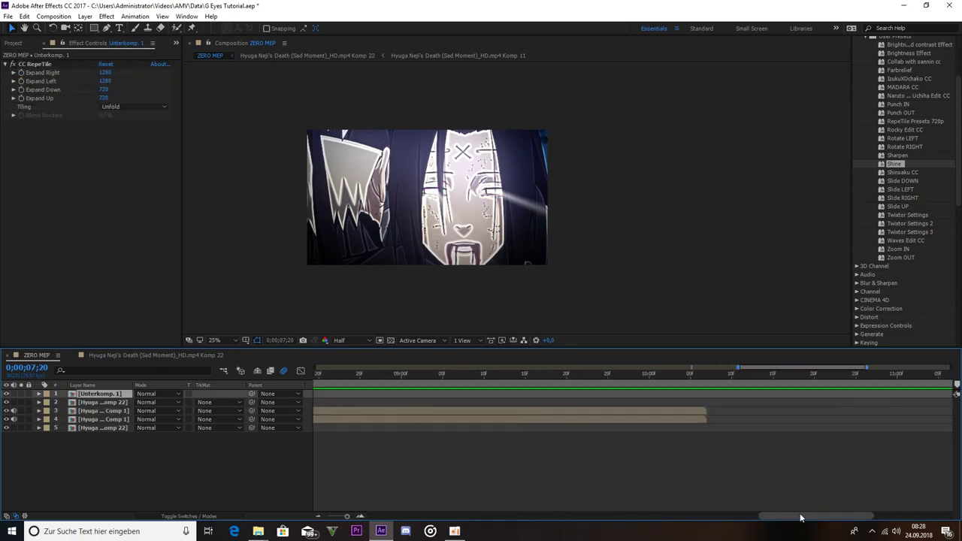
scroll(859, 475, "right", 2)
left_click(609, 378)
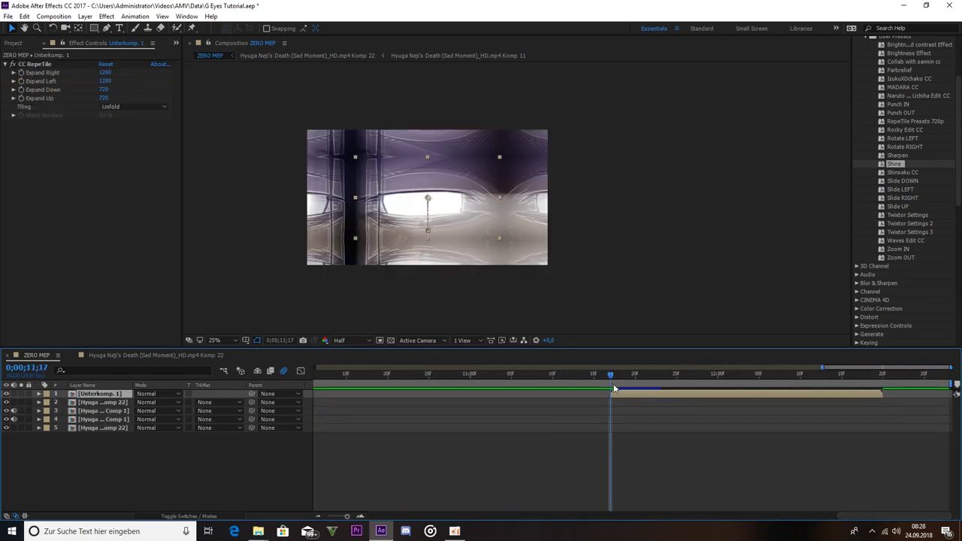
key("u")
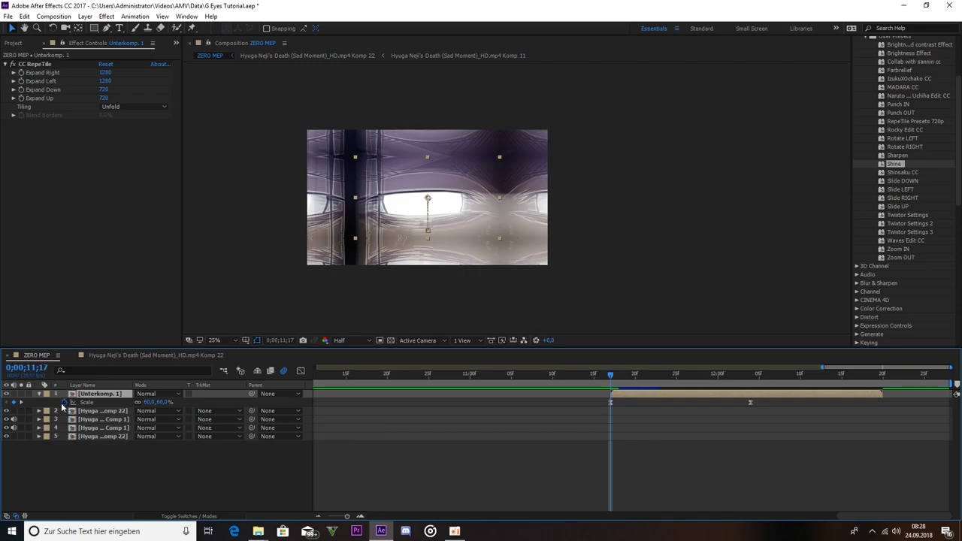
left_click_drag(161, 402, 169, 401)
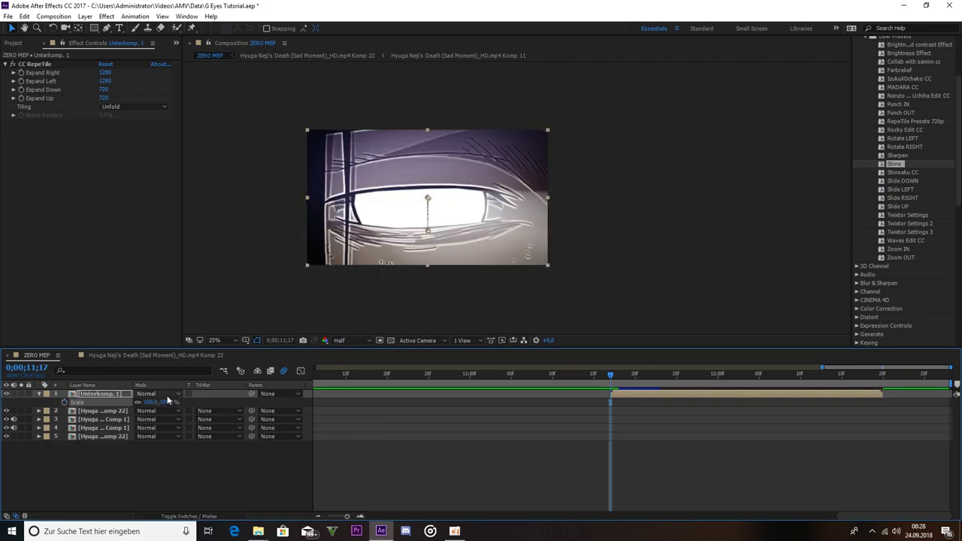
Preview the Unterkomp. 1 transition, then remove the layer
key("space")
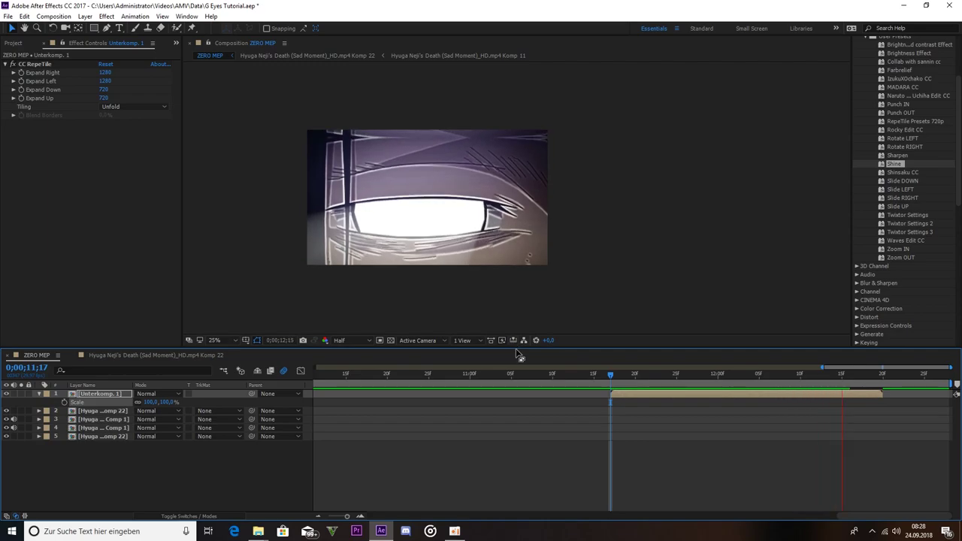
key("space")
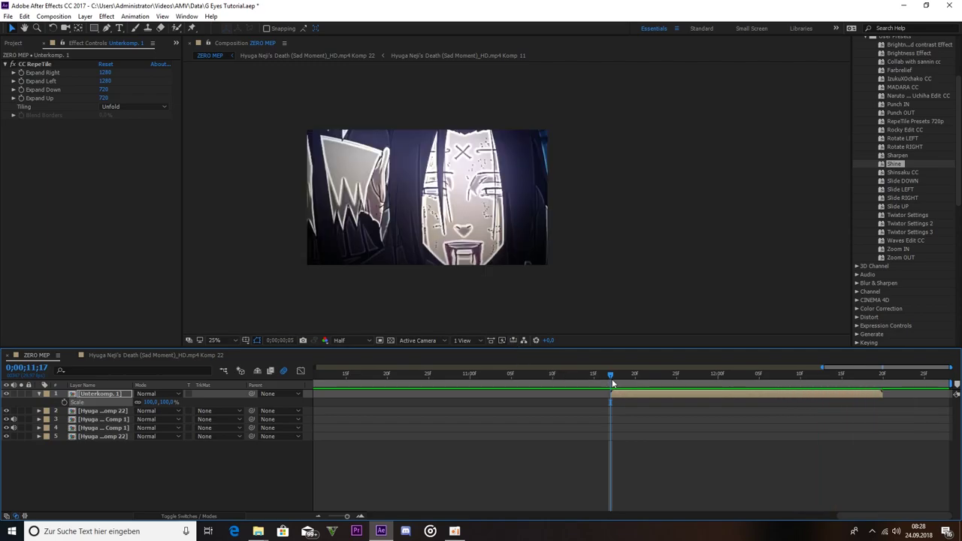
key("space")
key("space")
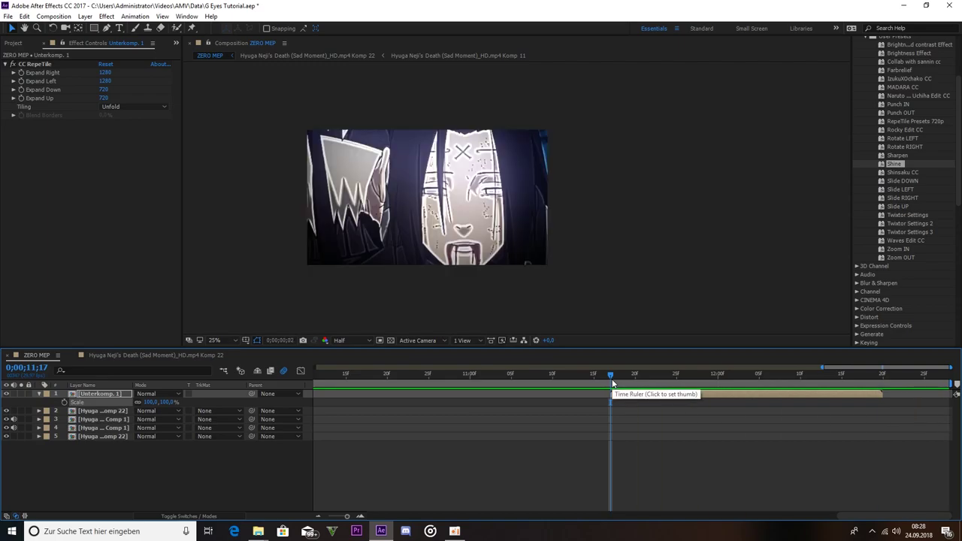
key("ctrl+z")
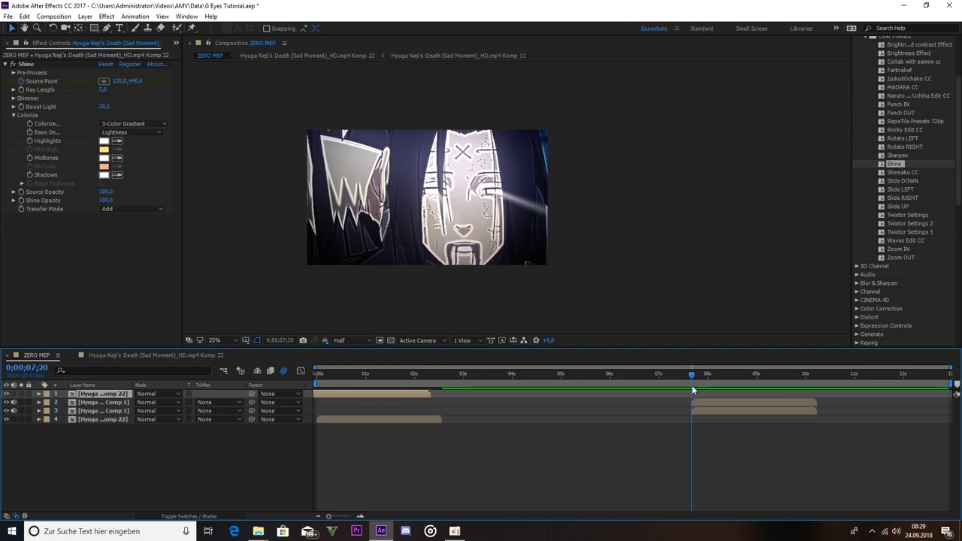
Drag the current-time indicator back to about 4;27, where the frame is black
left_click_drag(562, 384, 557, 385)
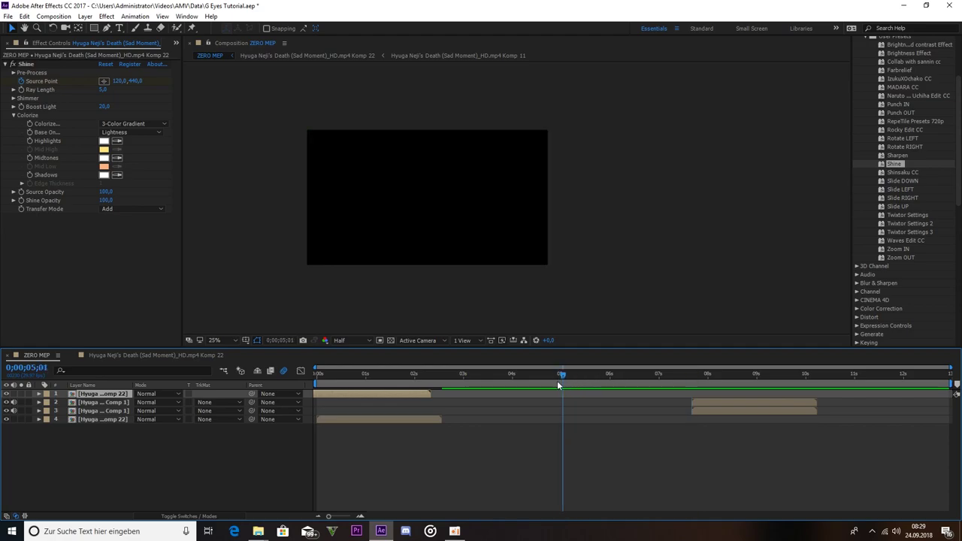